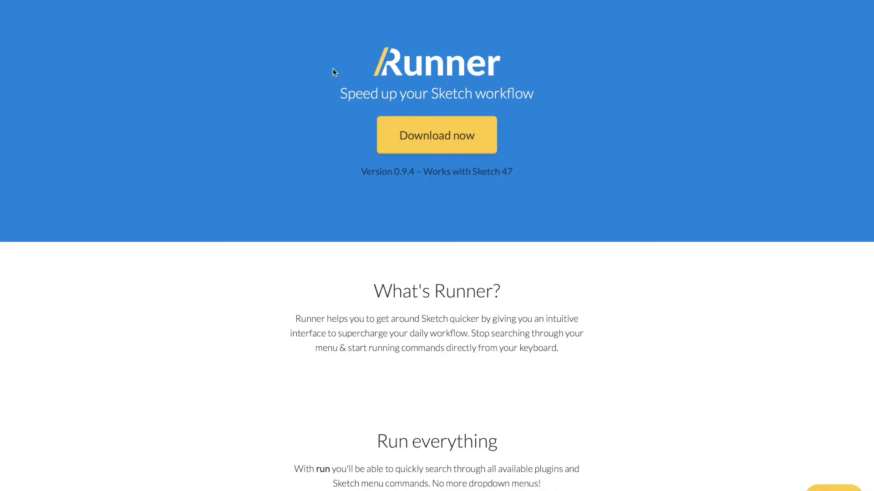
Scroll the Runner website down to the 'Run everything' features and back up.
{"action": "scroll", "coordinate": [663, 95], "scroll_direction": "down", "scroll_amount": 10}
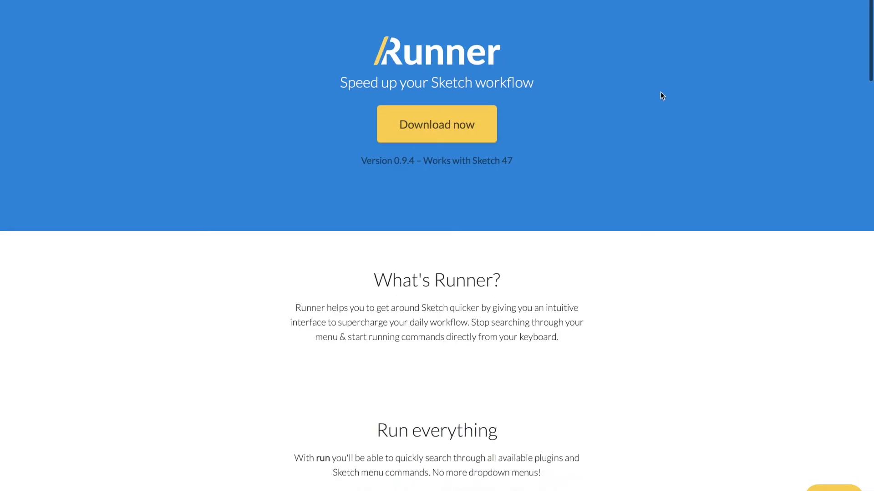
{"action": "scroll", "coordinate": [662, 97], "scroll_direction": "up", "scroll_amount": 10}
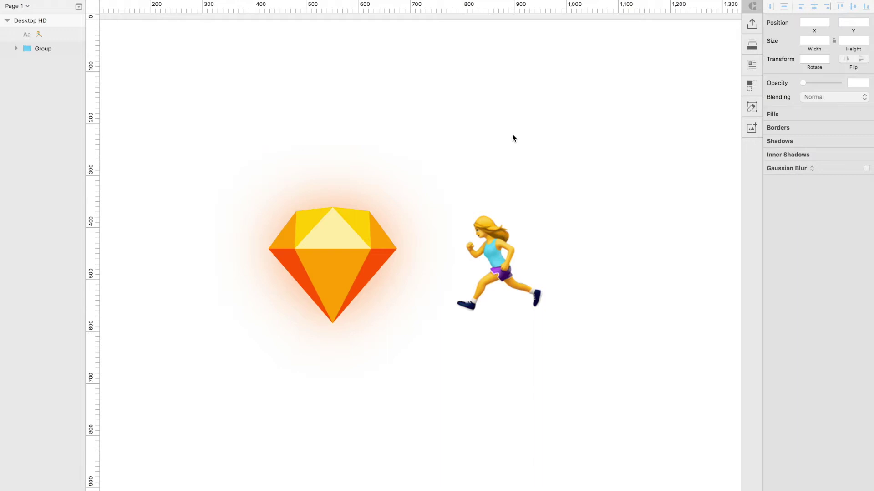
Dismiss the accidental Spotlight search and bring up Runner's insert panel with Cmd+'.
{"action": "key", "text": "super+space"}
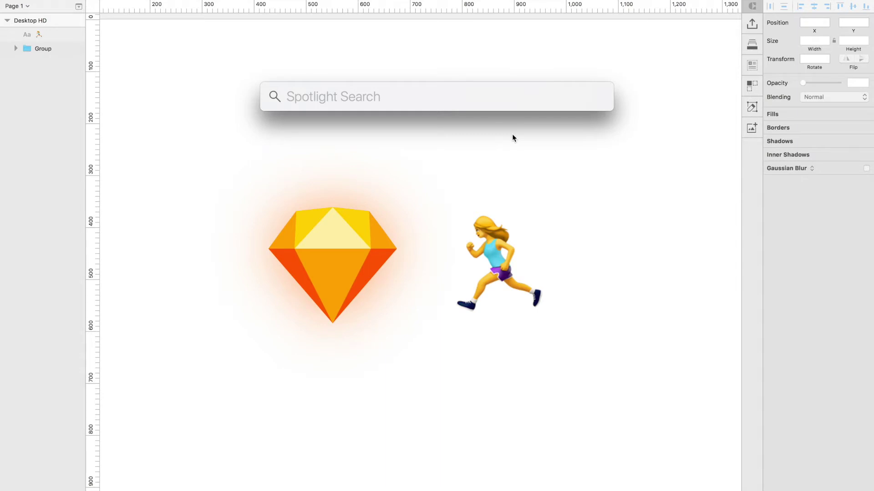
{"action": "key", "text": "Escape"}
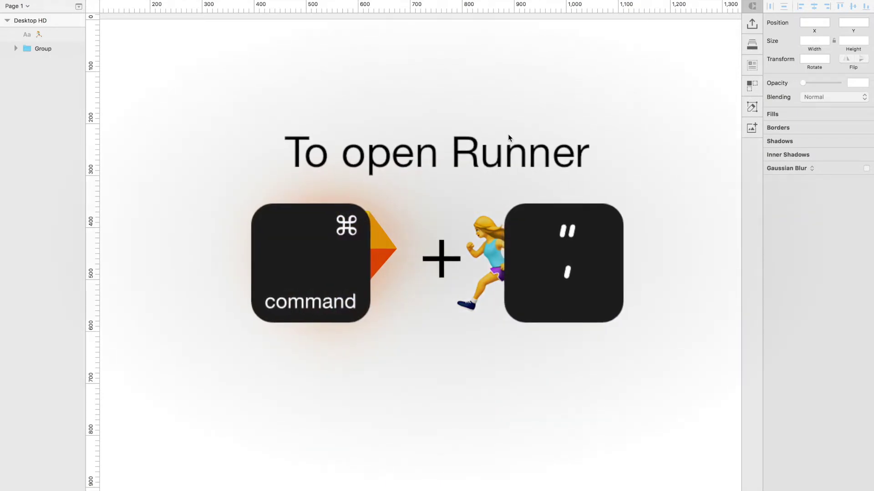
{"action": "key", "text": "super+apostrophe"}
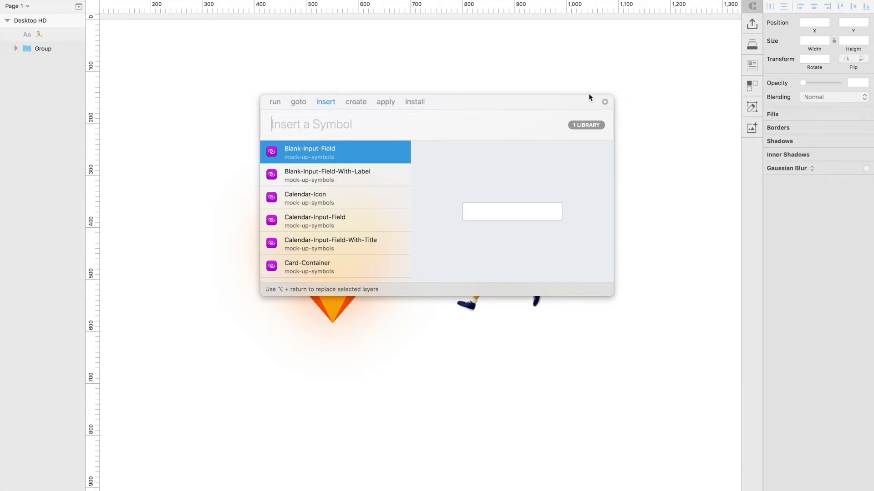
{"action": "left_click", "coordinate": [604, 101]}
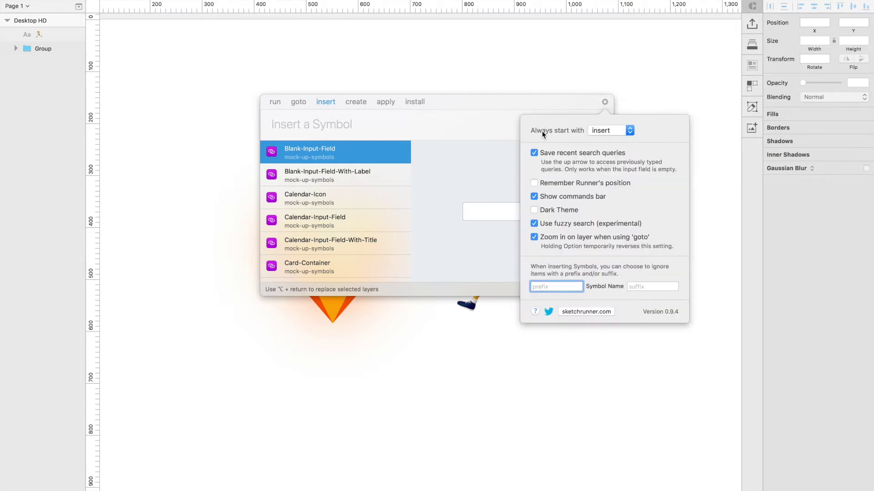
{"action": "left_click", "coordinate": [530, 103]}
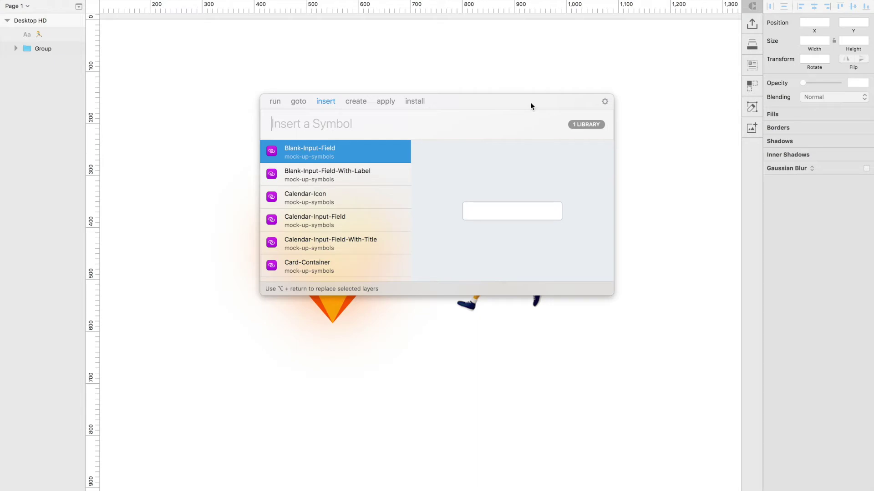
Insert the Primary-Action-Button symbol near the artboard top, then select the Sketch logo and runner emoji.
{"action": "type", "text": "pri"}
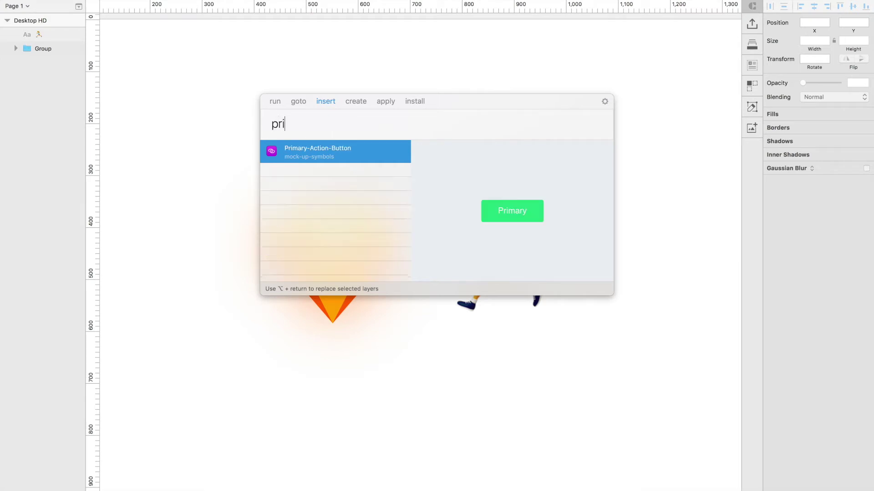
{"action": "type", "text": "mary butt"}
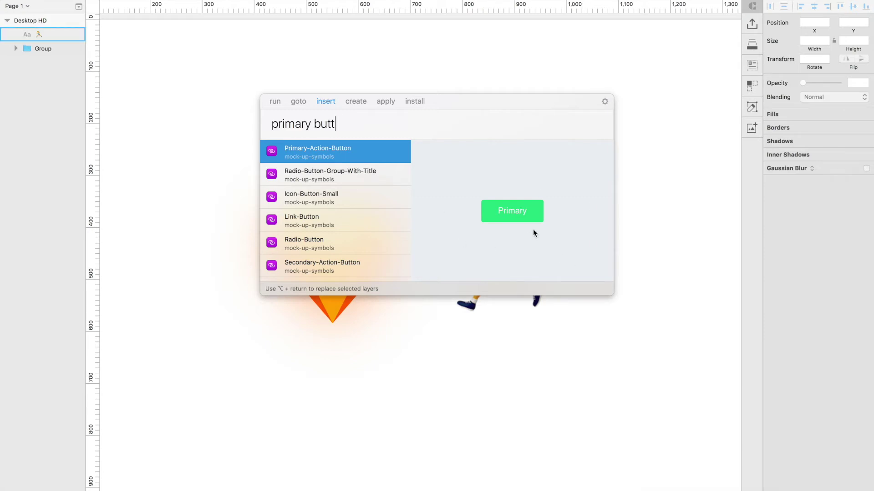
{"action": "key", "text": "Return"}
{"action": "left_click", "coordinate": [468, 128]}
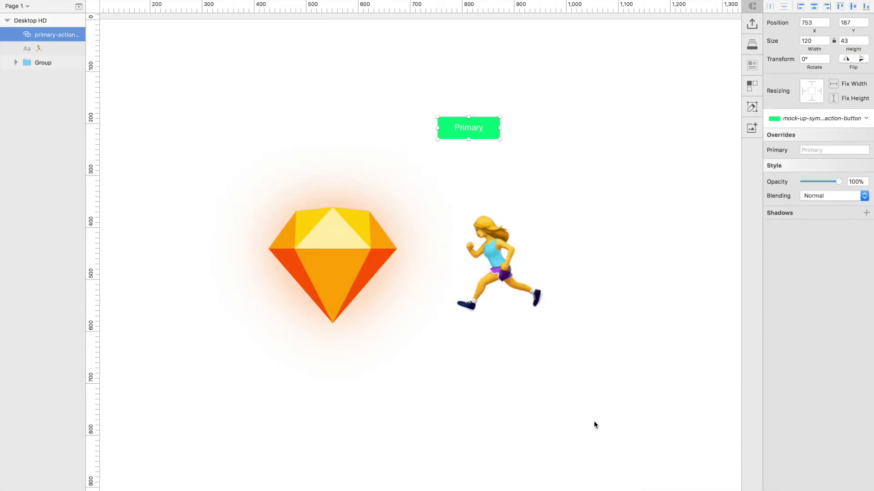
{"action": "left_click", "coordinate": [578, 385]}
{"action": "left_click_drag", "start_coordinate": [578, 383], "coordinate": [238, 203]}
Delete the logo and emoji, then place the Secondary-Action-Button symbol left of Primary.
{"action": "key", "text": "Delete"}
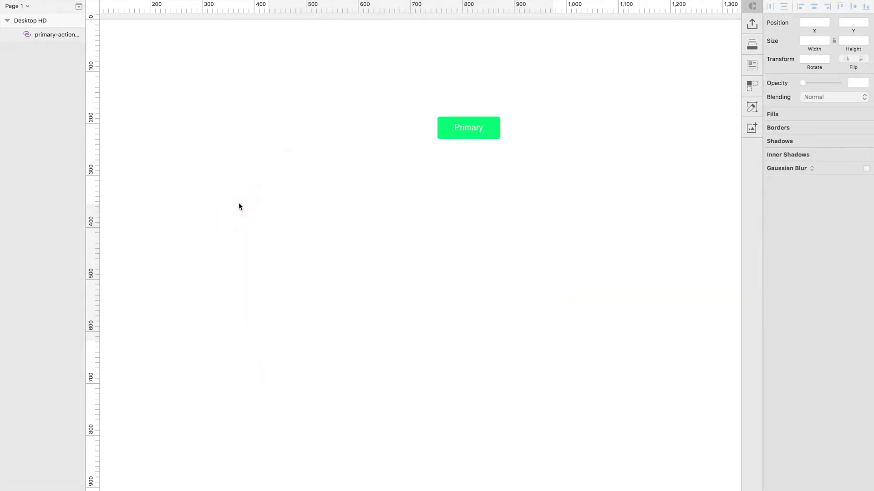
{"action": "key", "text": "super+apostrophe"}
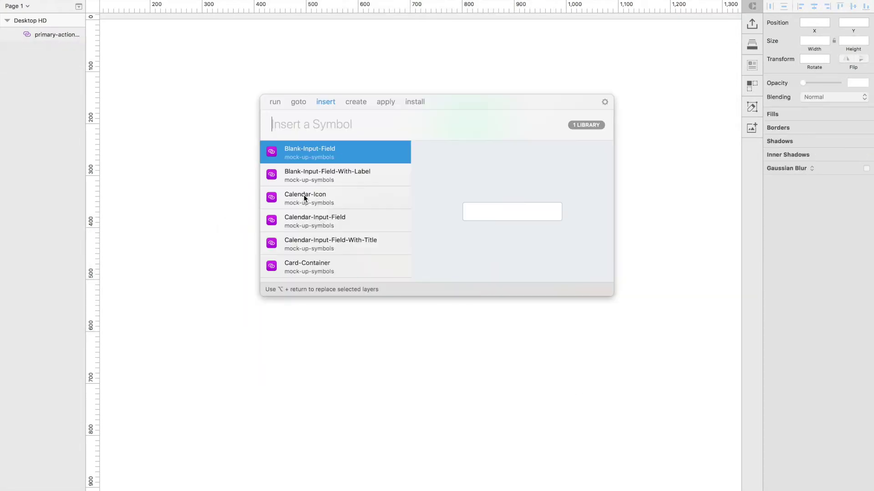
{"action": "type", "text": "secondary"}
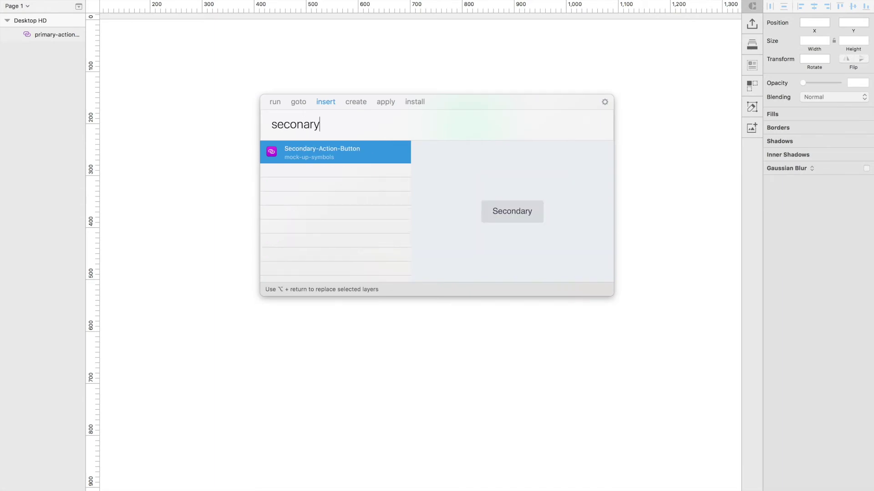
{"action": "key", "text": "Return"}
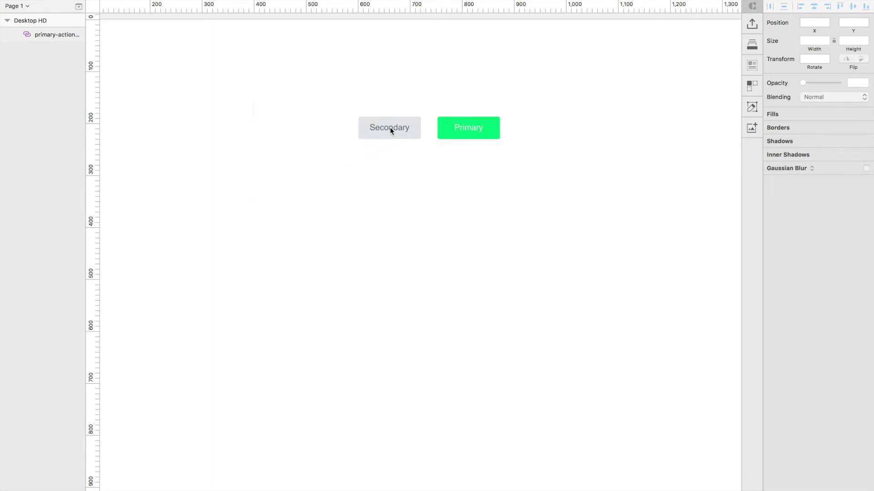
{"action": "left_click", "coordinate": [391, 129]}
Insert a Radio-Button symbol below the two buttons via Runner.
{"action": "key", "text": "super+apostrophe"}
{"action": "type", "text": "radi"}
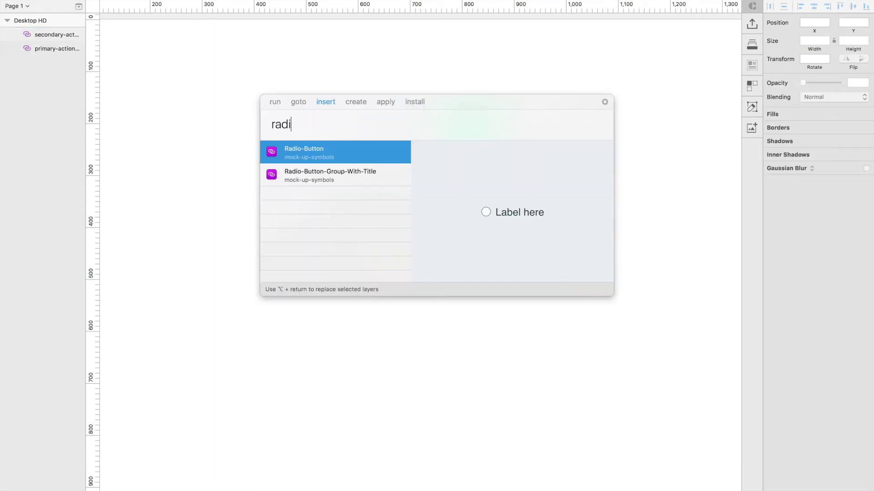
{"action": "key", "text": "Return"}
{"action": "left_click", "coordinate": [498, 214]}
{"action": "left_click", "coordinate": [428, 268]}
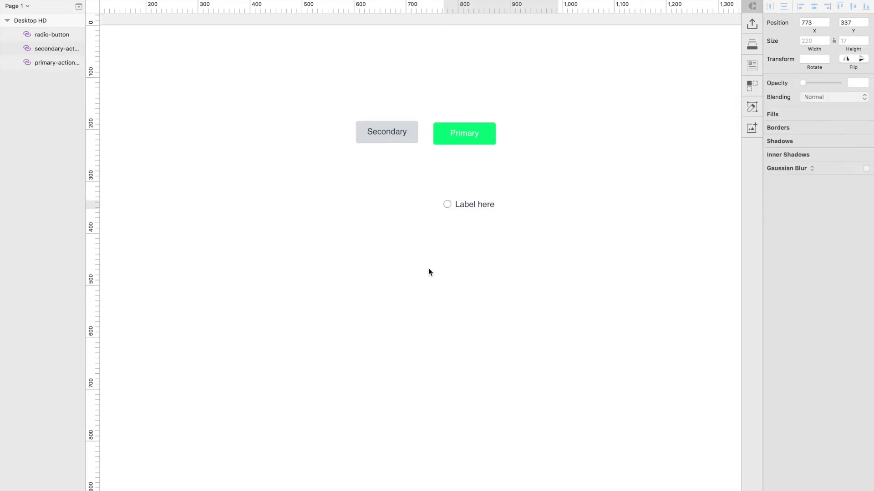
Browse the 'icon' symbol results in Runner, then dismiss the search and remove the radio button.
{"action": "key", "text": "super+apostrophe"}
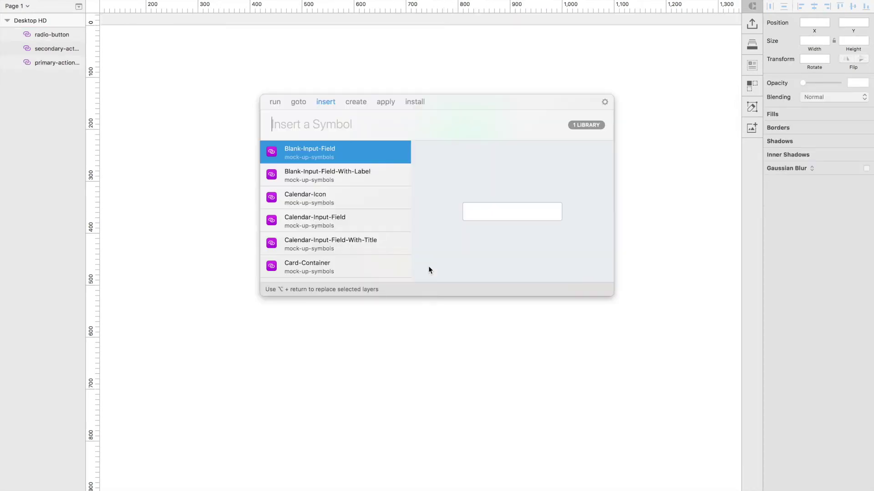
{"action": "scroll", "coordinate": [341, 205], "scroll_direction": "down", "scroll_amount": 5}
{"action": "scroll", "coordinate": [330, 198], "scroll_direction": "down", "scroll_amount": 10}
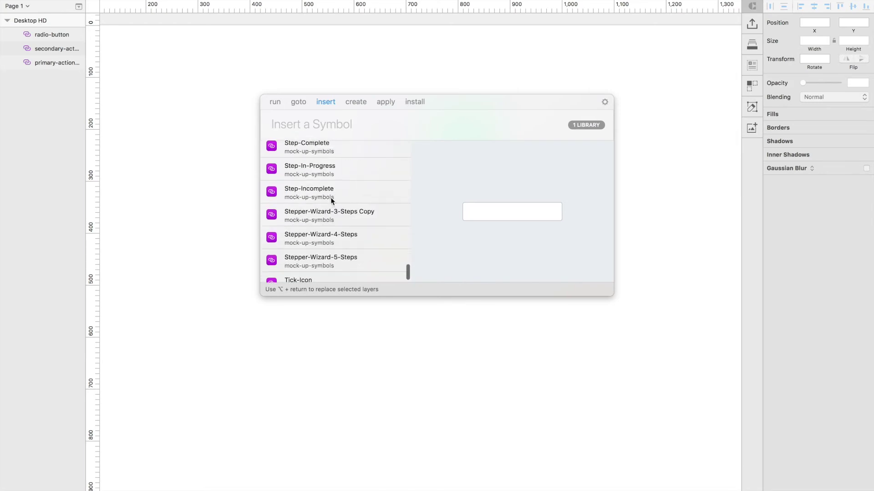
{"action": "scroll", "coordinate": [330, 198], "scroll_direction": "up", "scroll_amount": 15}
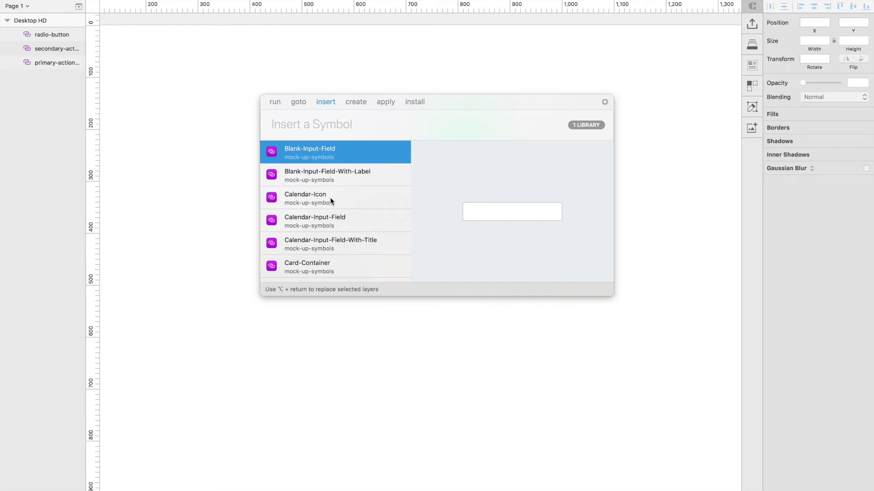
{"action": "type", "text": "icon"}
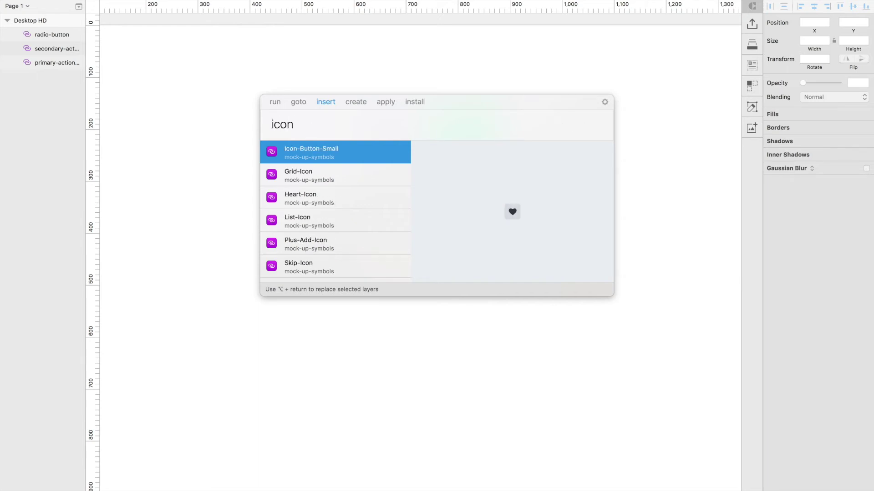
{"action": "key", "text": "Down"}
{"action": "key", "text": "Down"}
{"action": "key", "text": "Down"}
{"action": "key", "text": "Down"}
{"action": "key", "text": "Down"}
{"action": "key", "text": "Down"}
{"action": "key", "text": "Down"}
{"action": "key", "text": "Down"}
{"action": "key", "text": "Down"}
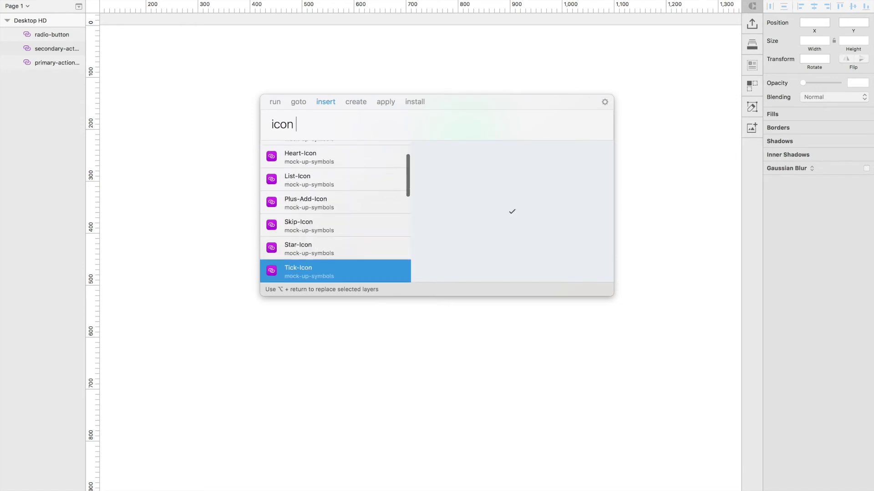
{"action": "key", "text": "Down"}
{"action": "key", "text": "Down"}
{"action": "key", "text": "Down"}
{"action": "key", "text": "Down"}
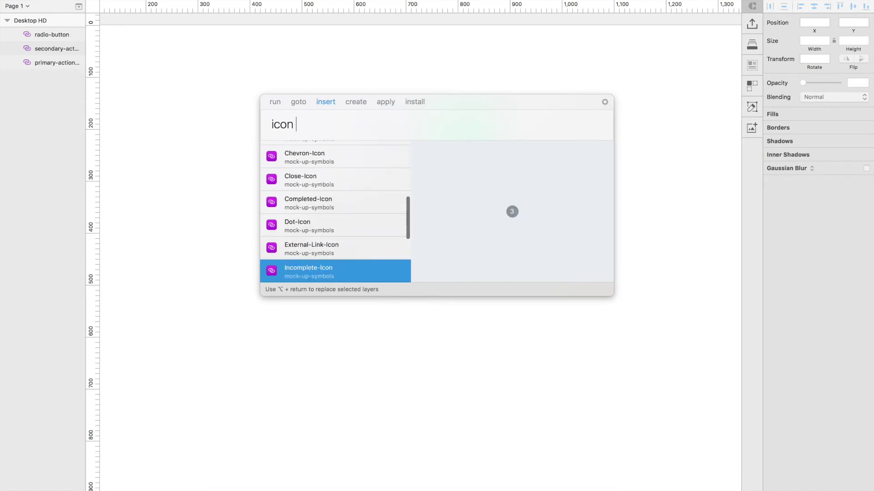
{"action": "key", "text": "Return"}
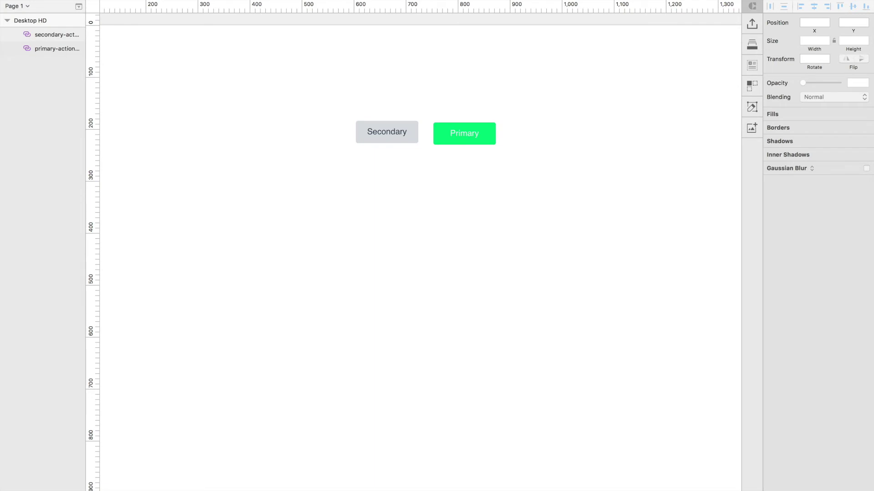
{"action": "key", "text": "super+apostrophe"}
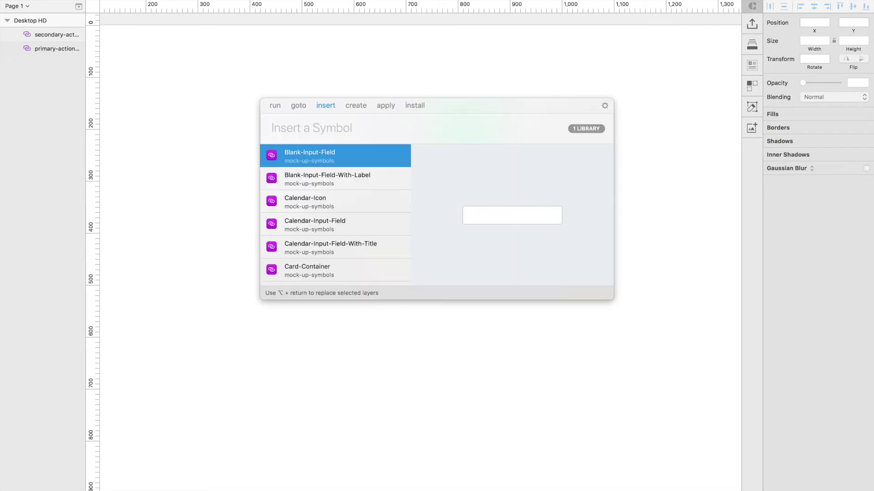
{"action": "key", "text": "Tab"}
{"action": "key", "text": "Tab"}
{"action": "key", "text": "Tab"}
{"action": "key", "text": "Tab"}
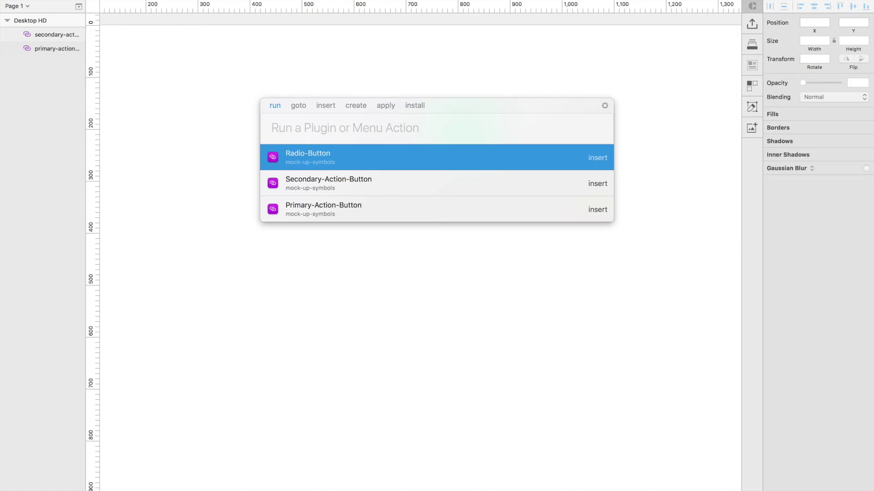
{"action": "key", "text": "Escape"}
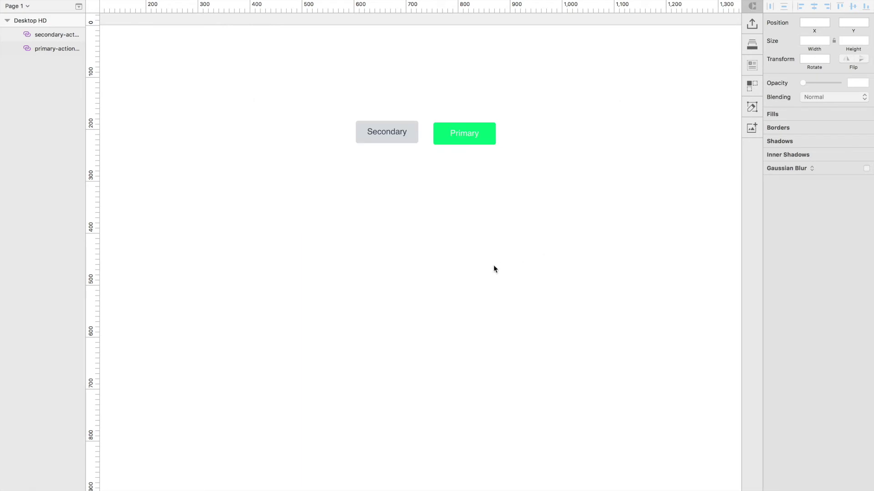
Select both buttons and distribute them horizontally with spacing 20 using Runner.
{"action": "left_click_drag", "start_coordinate": [557, 197], "coordinate": [343, 97]}
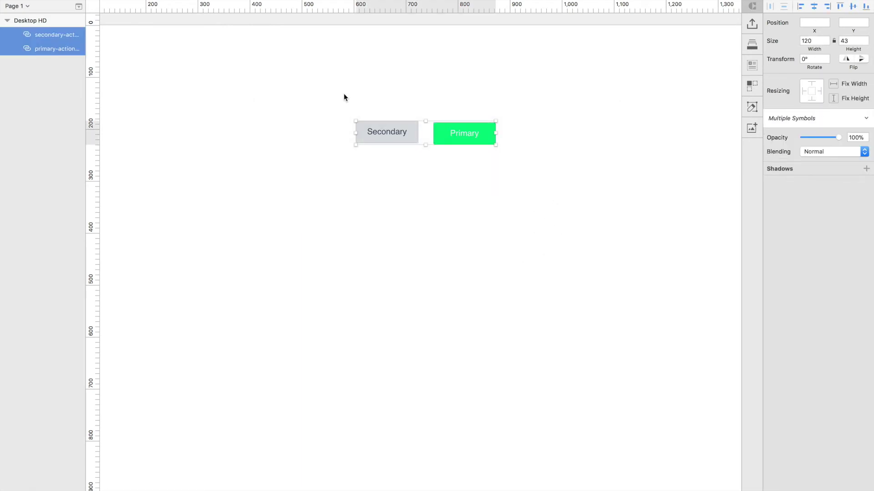
{"action": "key", "text": "super+apostrophe"}
{"action": "key", "text": "Tab"}
{"action": "key", "text": "Tab"}
{"action": "key", "text": "Tab"}
{"action": "key", "text": "Tab"}
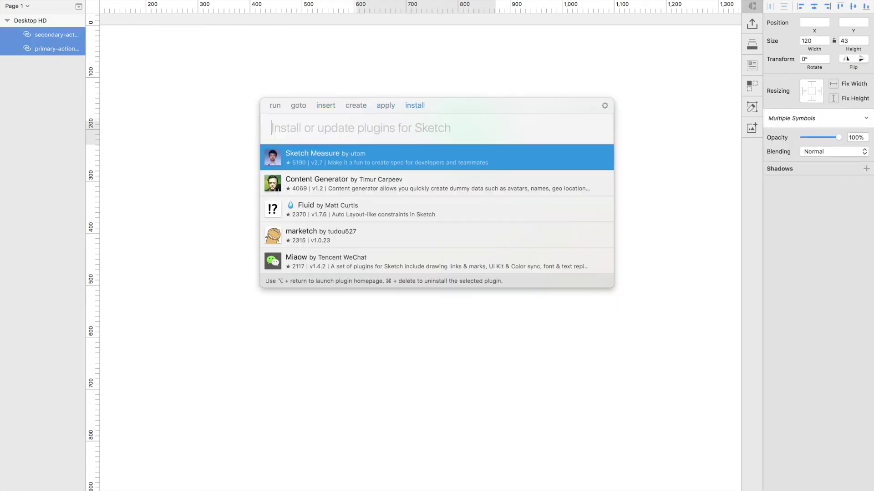
{"action": "type", "text": "distr"}
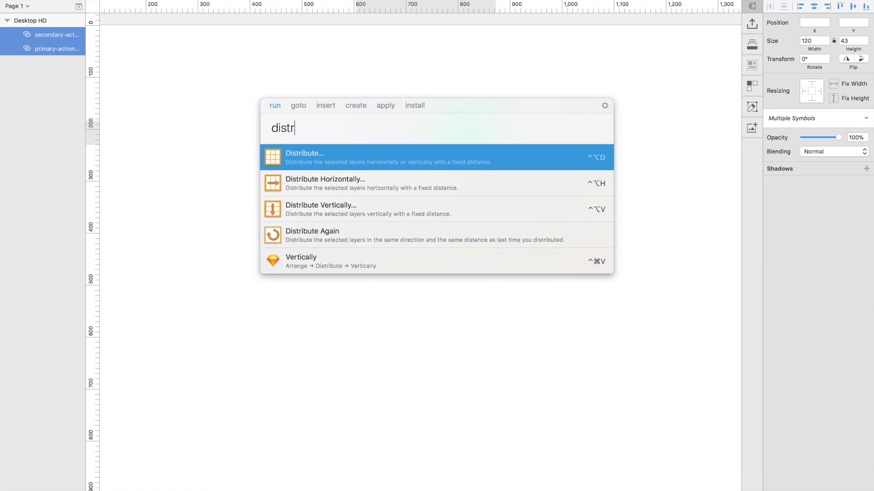
{"action": "key", "text": "Down"}
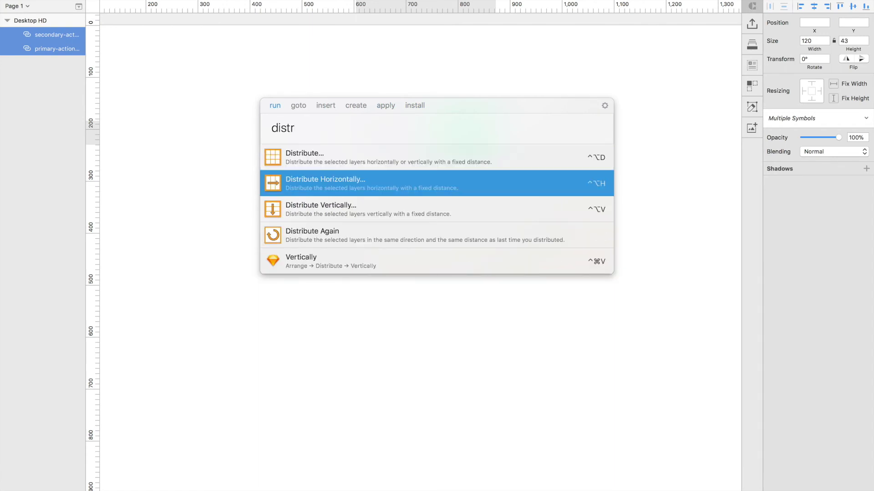
{"action": "key", "text": "Return"}
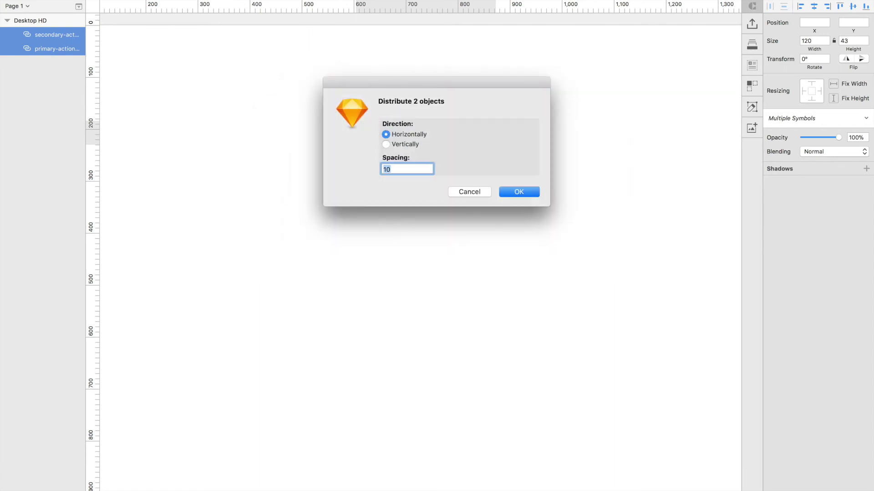
{"action": "type", "text": "20"}
{"action": "key", "text": "Return"}
Reselect both buttons and align them vertically with Runner's Align Vertically command.
{"action": "scroll", "coordinate": [506, 177], "scroll_direction": "down", "scroll_amount": 2}
{"action": "left_click_drag", "start_coordinate": [521, 175], "coordinate": [278, 87]}
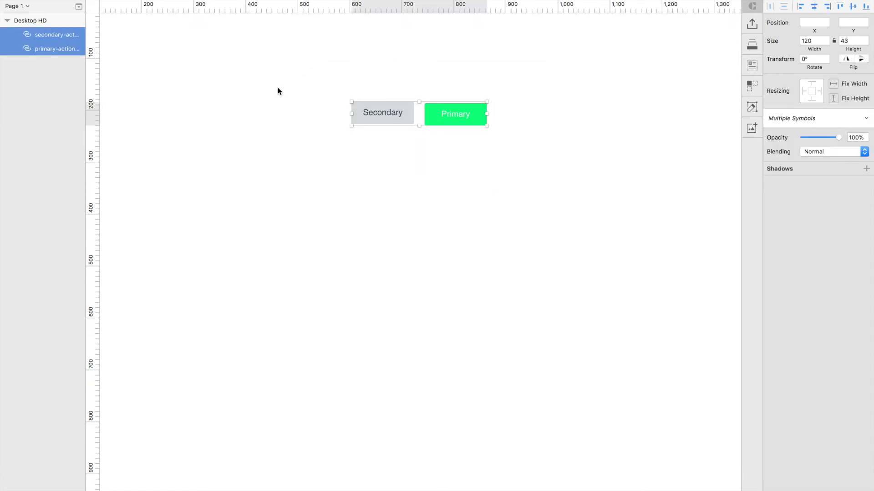
{"action": "key", "text": "super+apostrophe"}
{"action": "key", "text": "shift+Tab"}
{"action": "key", "text": "shift+Tab"}
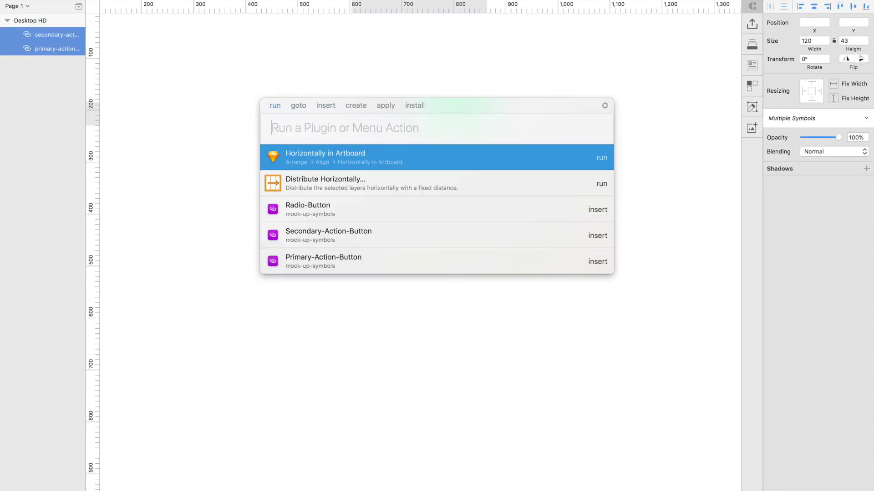
{"action": "type", "text": "align vertical"}
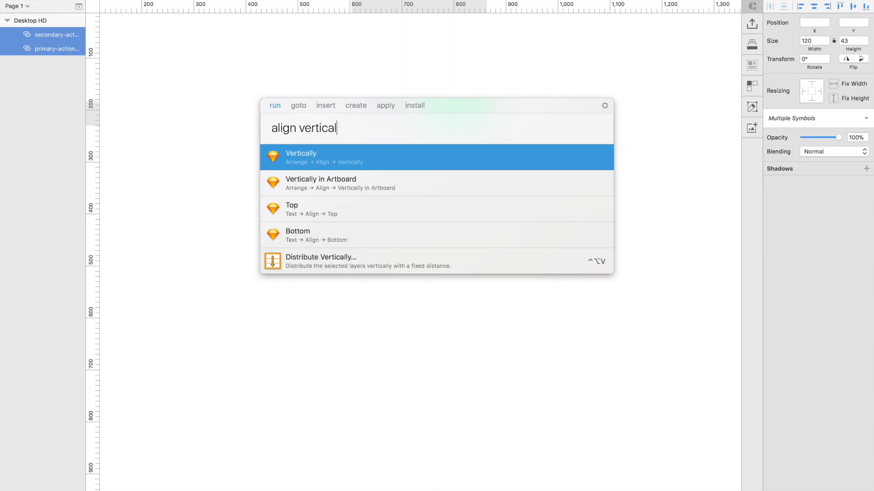
{"action": "key", "text": "Return"}
{"action": "key", "text": "super+apostrophe"}
{"action": "key", "text": "Tab"}
{"action": "key", "text": "Tab"}
{"action": "key", "text": "Tab"}
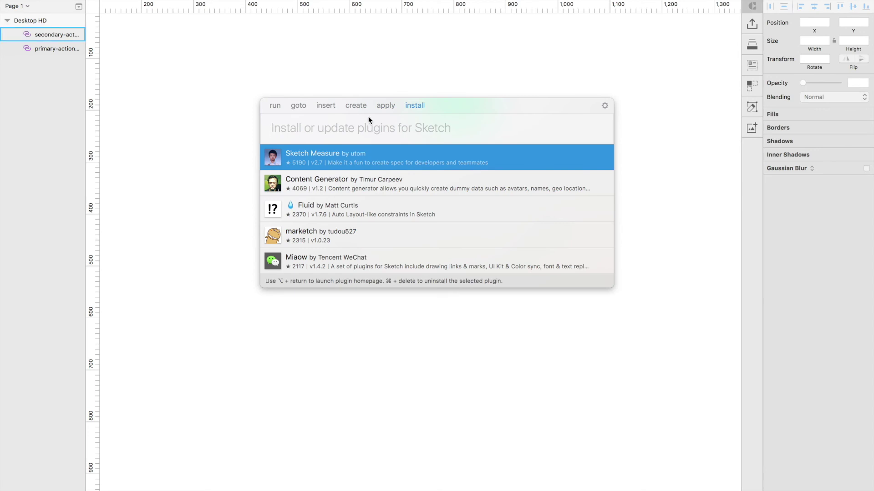
Search Runner's plugin catalogue for 'distri' to check on the Distributor plugin.
{"action": "type", "text": "distri"}
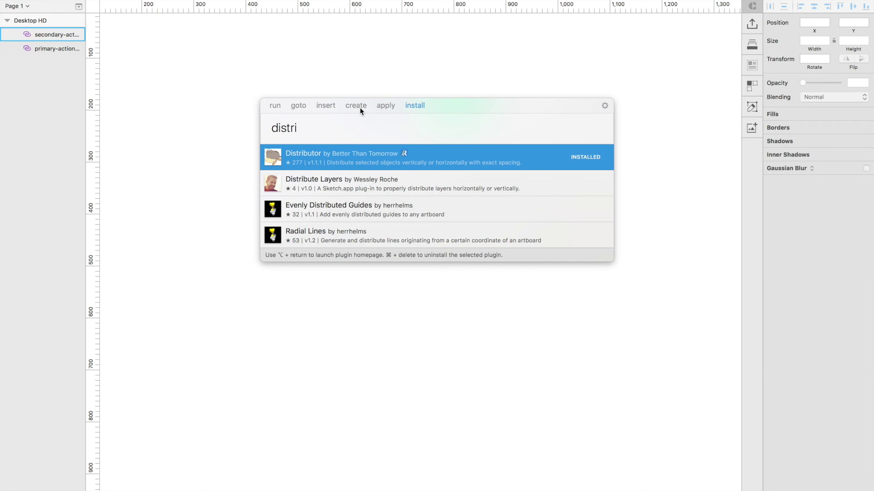
{"action": "key", "text": "Tab"}
{"action": "key", "text": "Tab"}
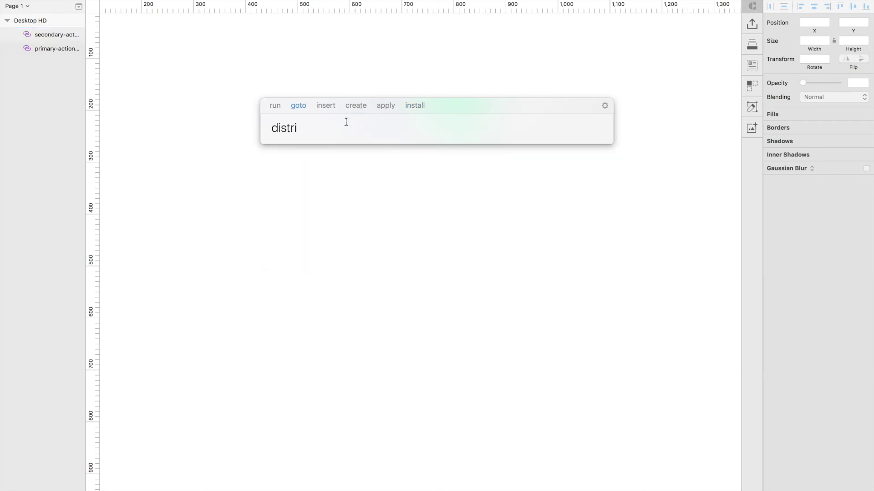
Clear the goto search, browse pages and artboards, then jump to the primary-action-button layer via 'primary'.
{"action": "key", "text": "super+a"}
{"action": "key", "text": "BackSpace"}
{"action": "key", "text": "Down"}
{"action": "key", "text": "Up"}
{"action": "key", "text": "Down"}
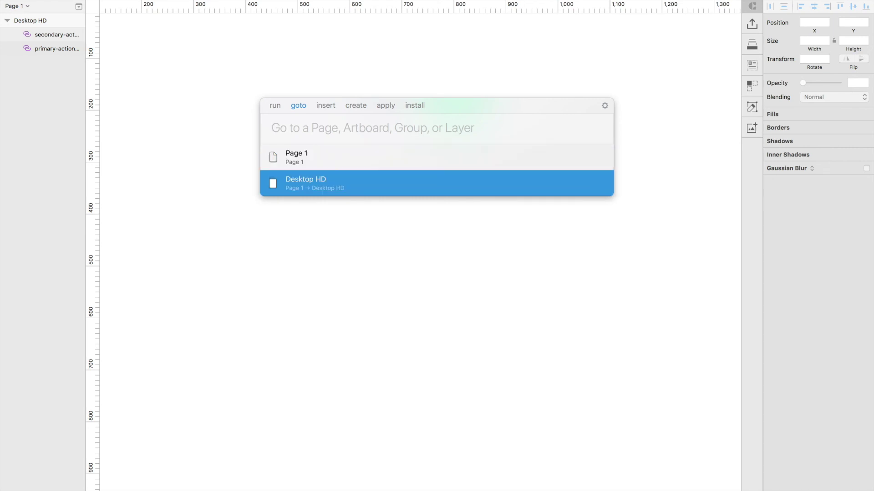
{"action": "type", "text": "primary"}
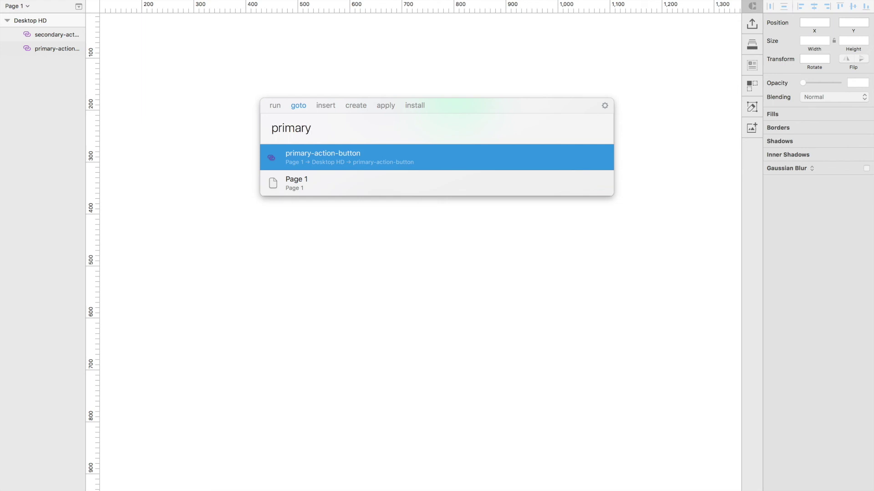
{"action": "key", "text": "Return"}
{"action": "left_click", "coordinate": [423, 161]}
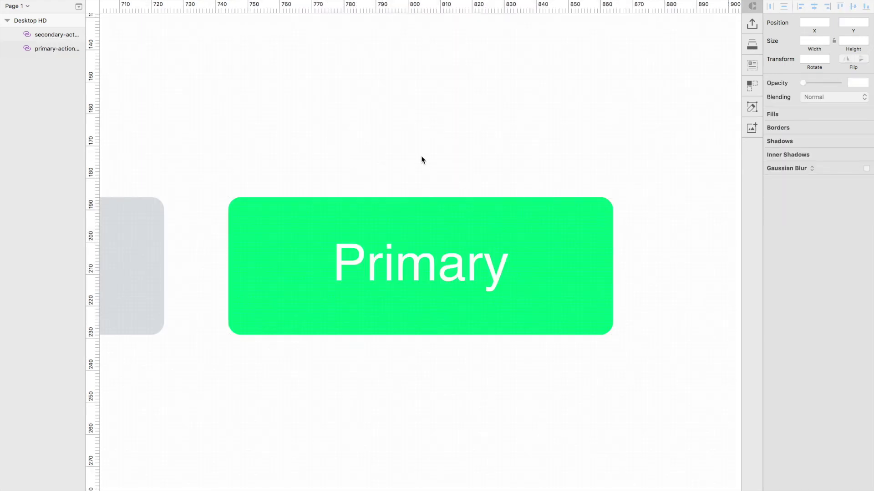